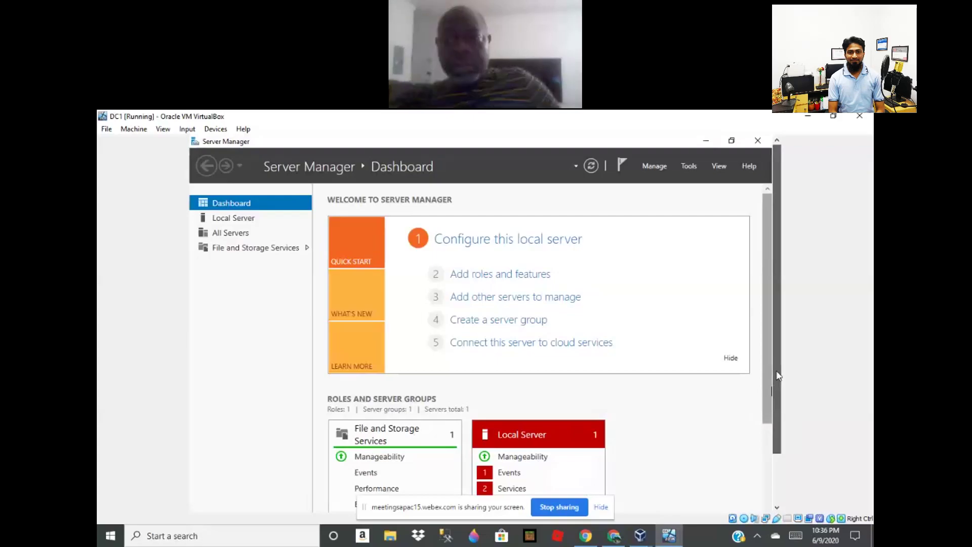
- Show SERVER1's Local Server properties, scrolled right to the Windows Firewall and Remote management entries
{"action": "mouse_move", "coordinate": [778, 375]}
{"action": "left_mouse_down"}
{"action": "mouse_move", "coordinate": [774, 421]}
{"action": "mouse_move", "coordinate": [788, 384]}
{"action": "left_mouse_up"}
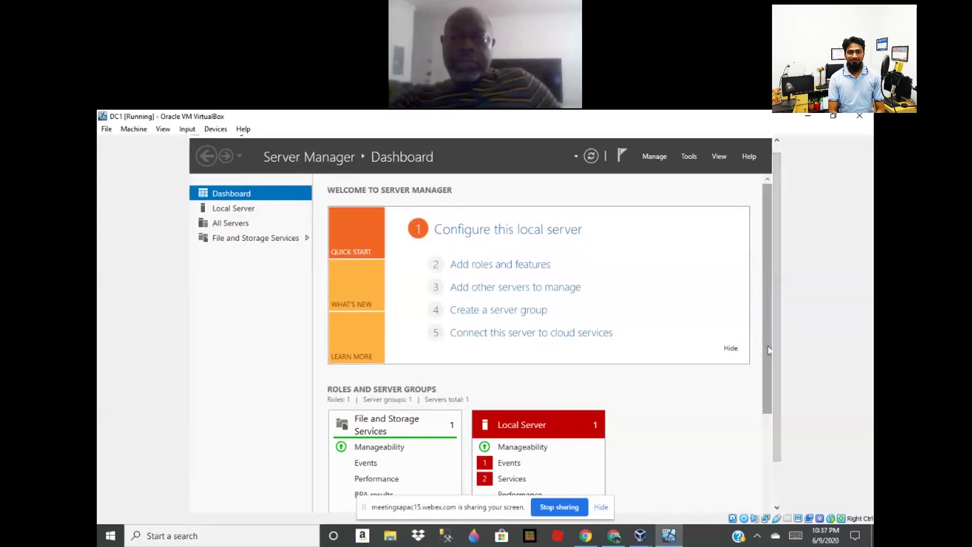
{"action": "left_click_drag", "start_coordinate": [768, 350], "coordinate": [122, 236]}
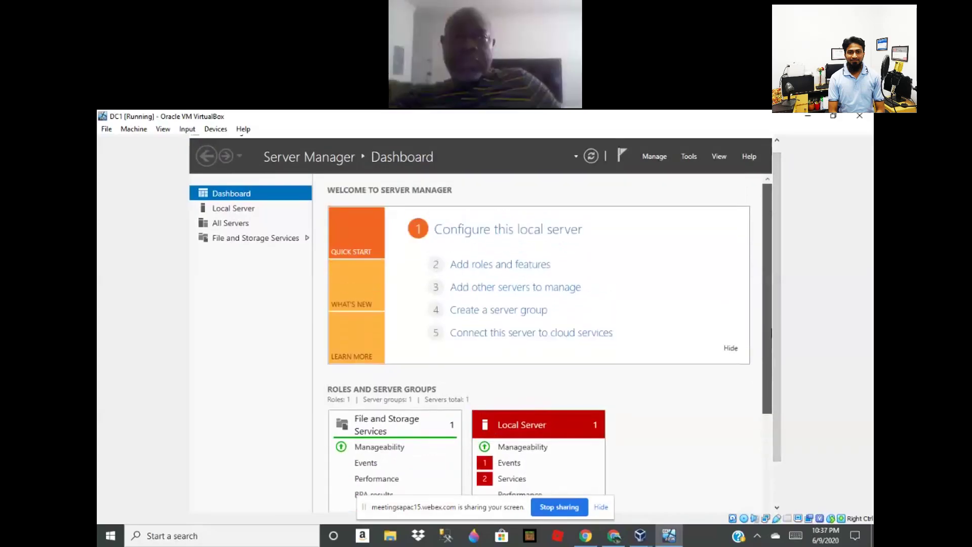
{"action": "left_click", "coordinate": [231, 209]}
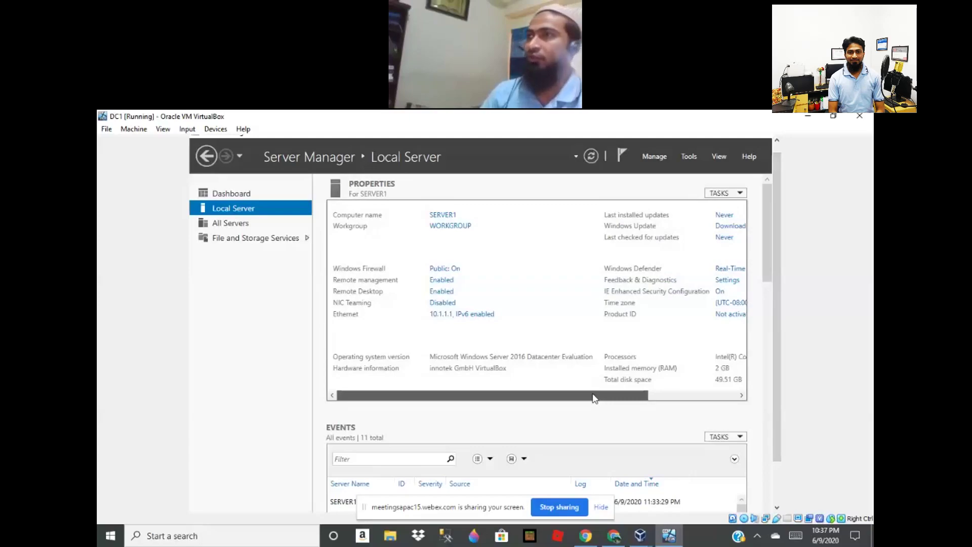
{"action": "left_click_drag", "start_coordinate": [594, 397], "coordinate": [529, 400]}
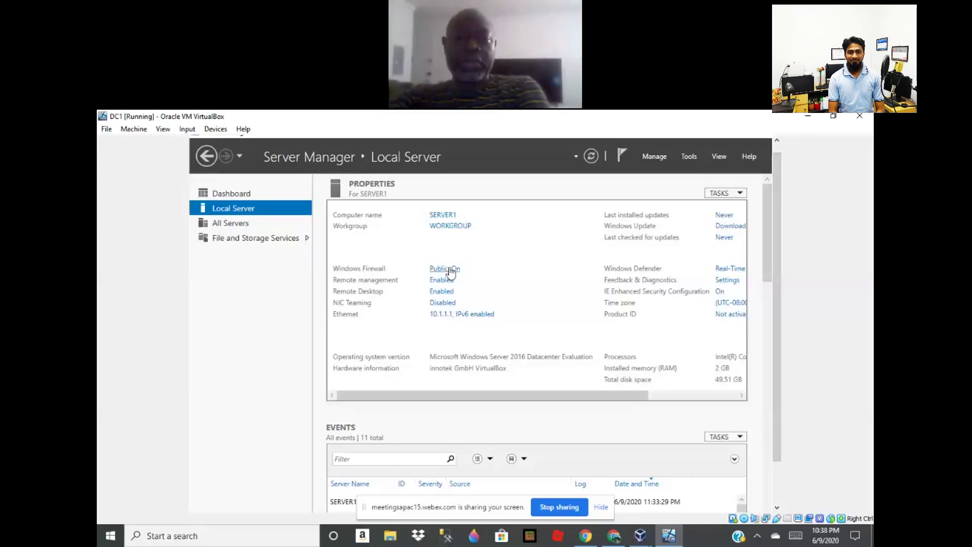
- From the 'Public: On' firewall link, reach the 'Turn Windows Firewall on or off' settings page
{"action": "left_click", "coordinate": [451, 270]}
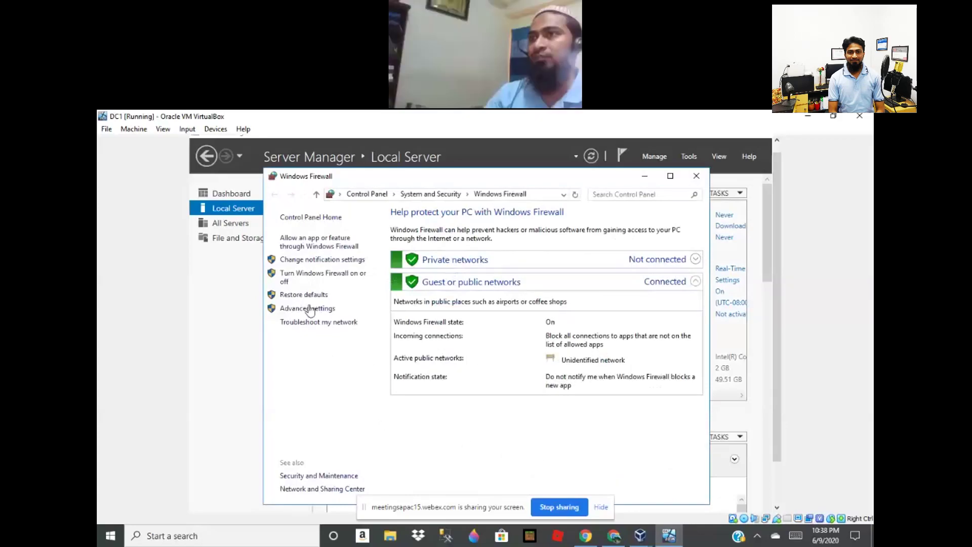
{"action": "left_click", "coordinate": [305, 272]}
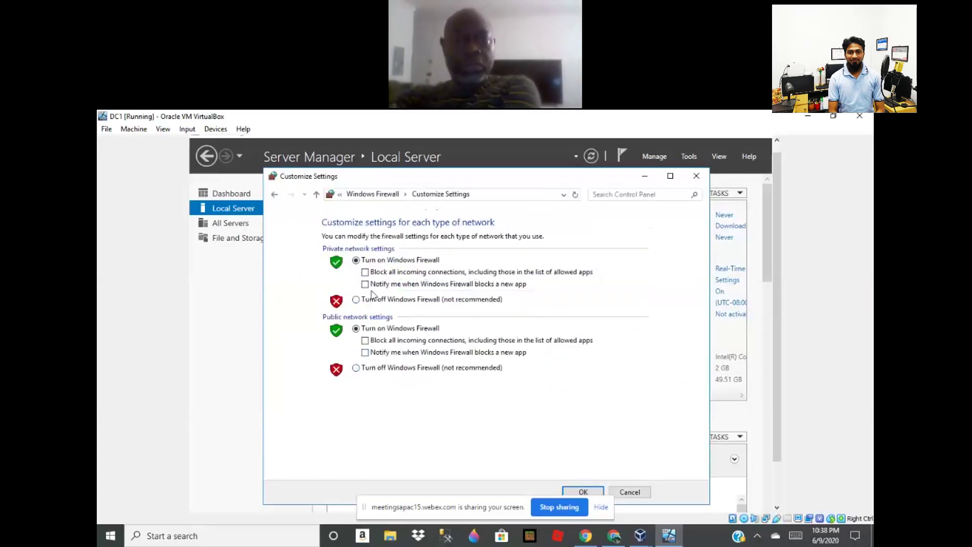
- Choose 'Turn off Windows Firewall' for both private and public networks and confirm with OK
{"action": "left_click", "coordinate": [356, 300]}
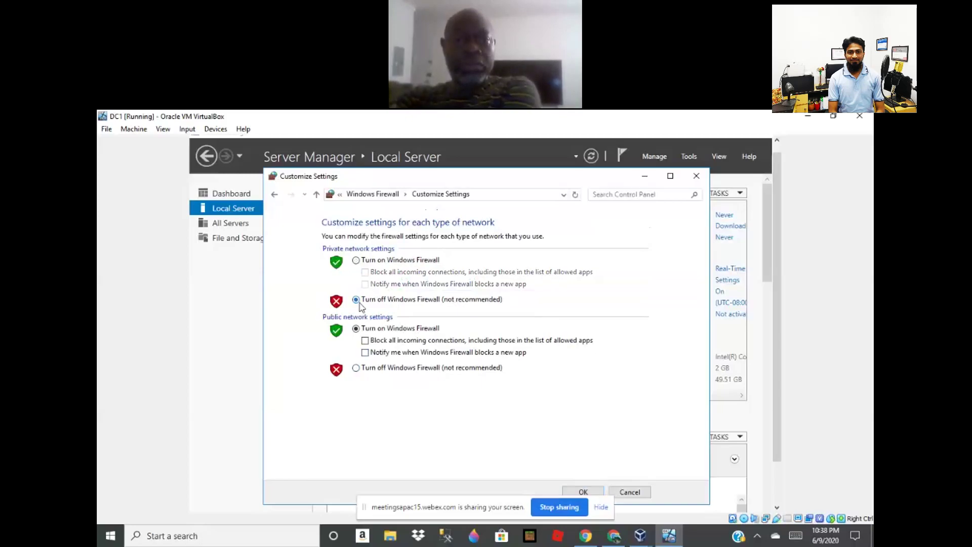
{"action": "left_click", "coordinate": [357, 368]}
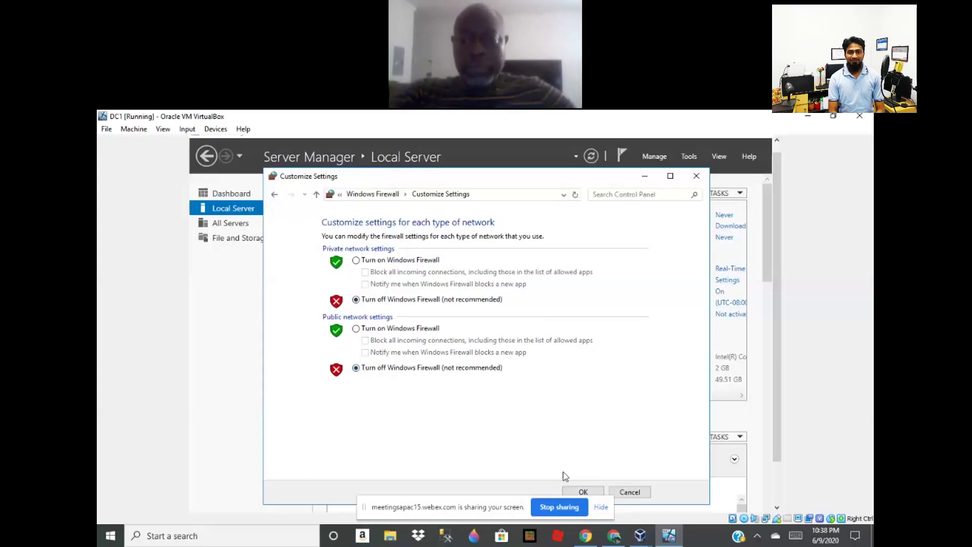
{"action": "left_click", "coordinate": [586, 491]}
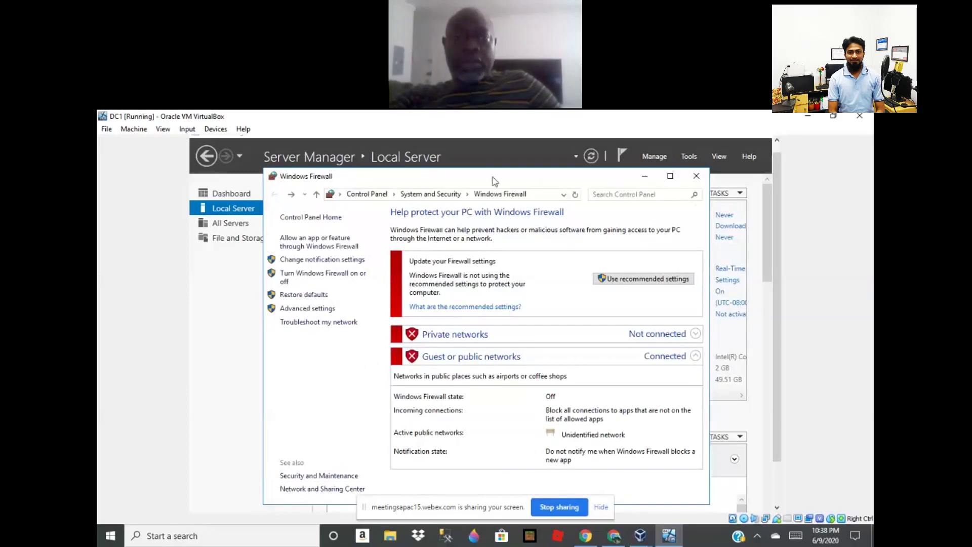
- Close Windows Firewall and refresh Server Manager so the firewall shows Public: Off
{"action": "left_click", "coordinate": [698, 177]}
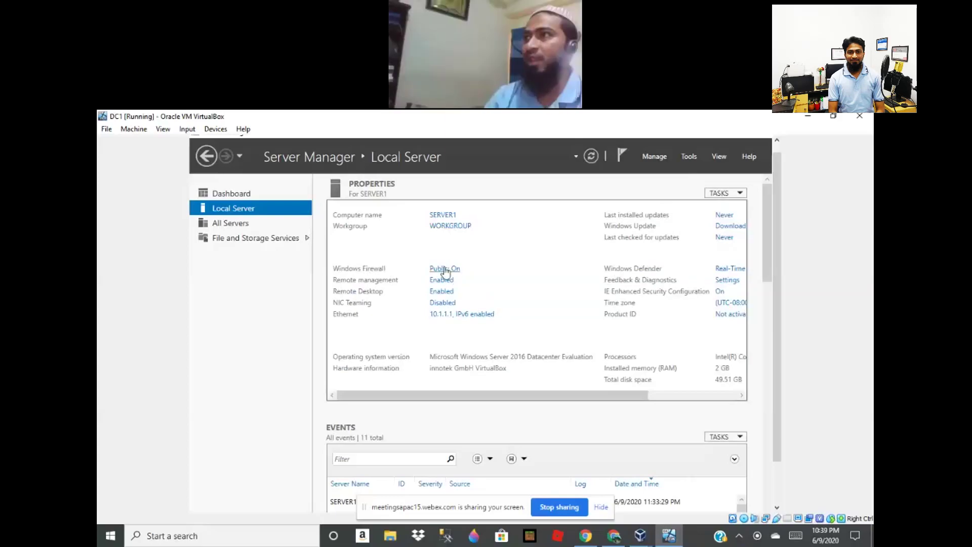
{"action": "left_click", "coordinate": [594, 157]}
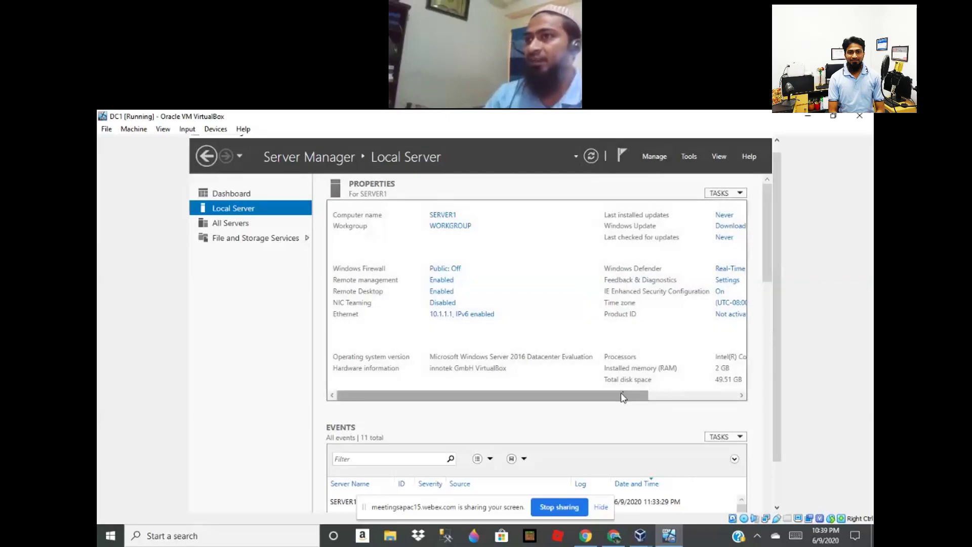
{"action": "left_click_drag", "start_coordinate": [622, 397], "coordinate": [606, 398]}
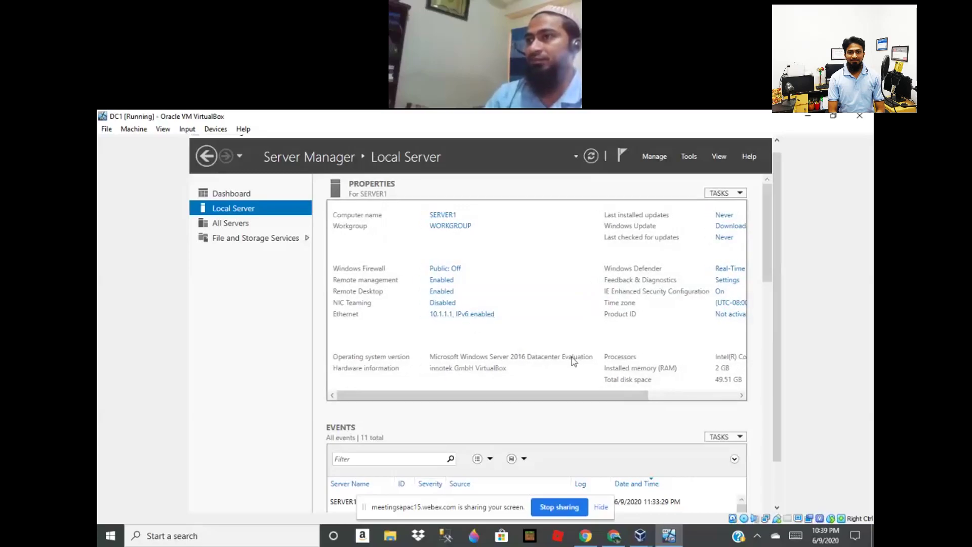
- From the Ethernet link, open the Ethernet adapter's status and then its Properties list of protocols
{"action": "left_click", "coordinate": [457, 314]}
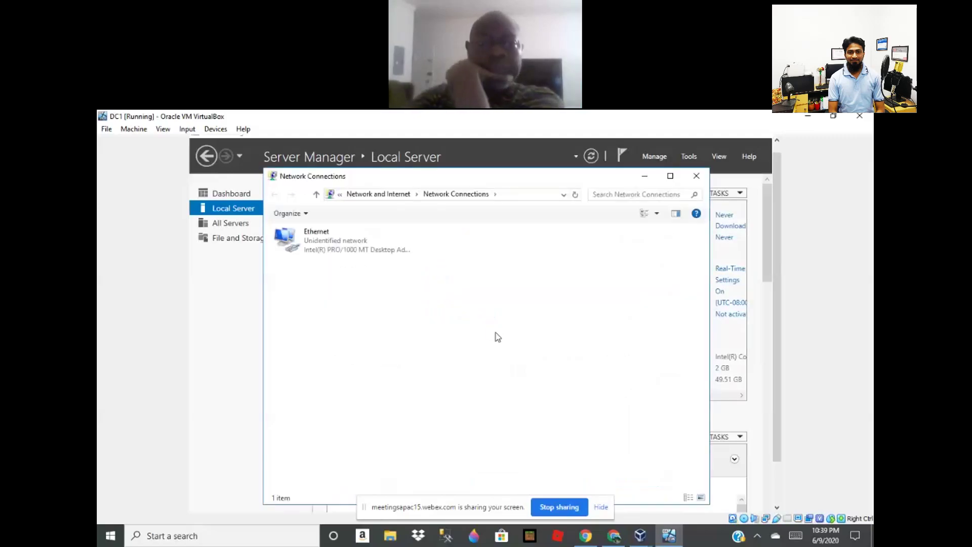
{"action": "double_click", "coordinate": [330, 252]}
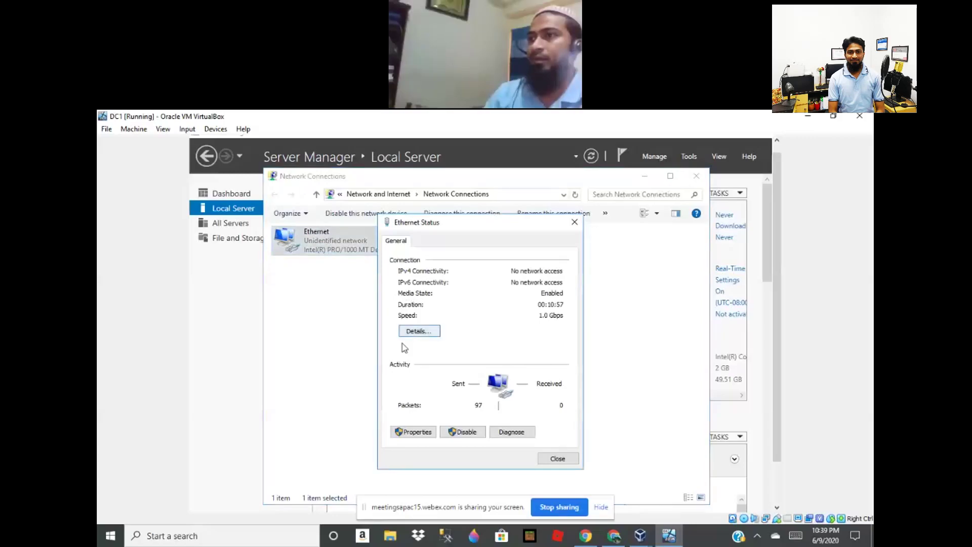
{"action": "left_click", "coordinate": [414, 431]}
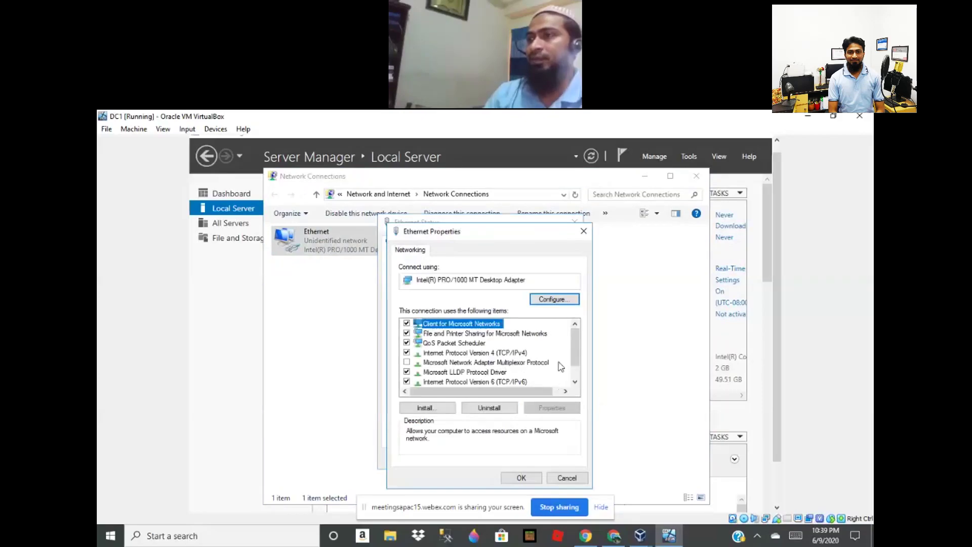
{"action": "scroll", "coordinate": [580, 358], "scroll_direction": "down", "scroll_amount": 1}
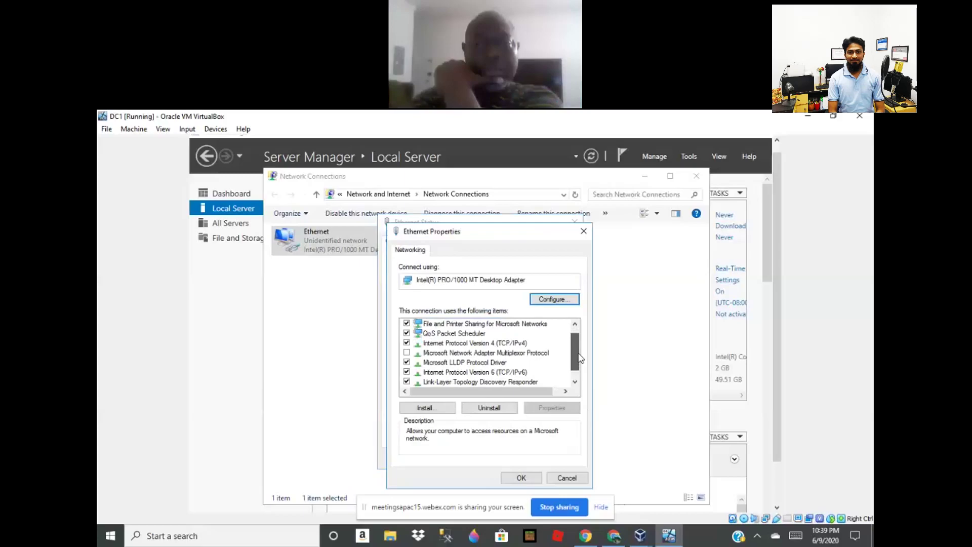
{"action": "scroll", "coordinate": [580, 357], "scroll_direction": "up", "scroll_amount": 1}
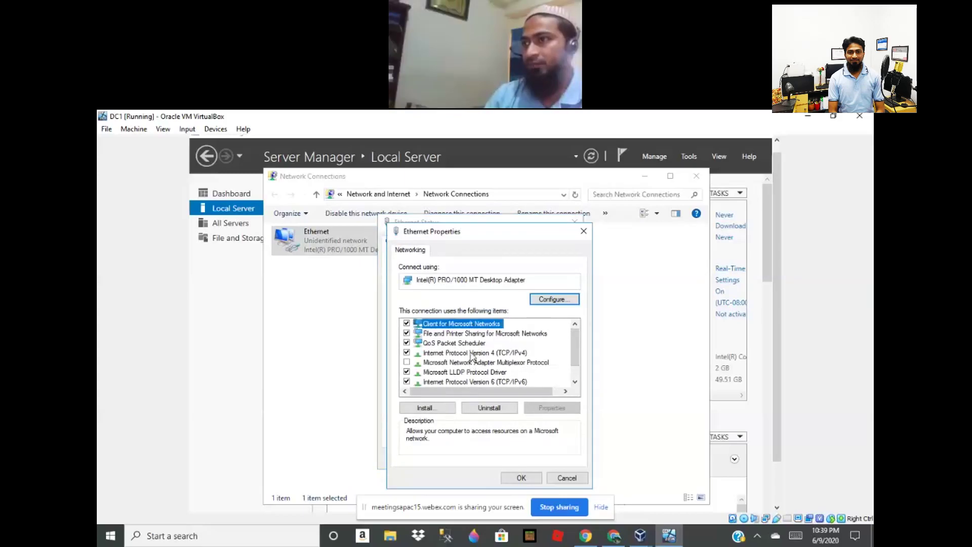
- In the TCP/IPv4 properties, enter the static IP 192.168.0.101, fixing the first octet to 192
{"action": "double_click", "coordinate": [471, 353]}
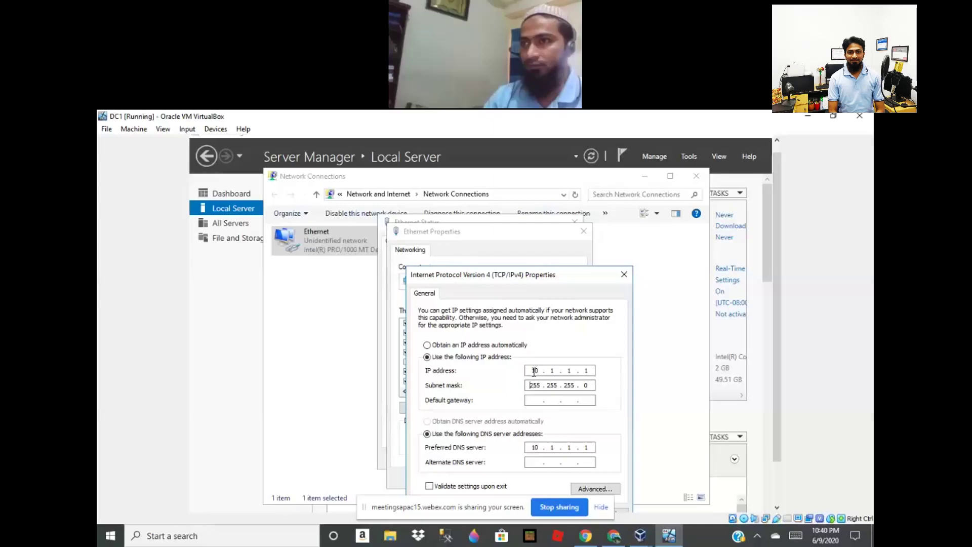
{"action": "double_click", "coordinate": [535, 373]}
{"action": "type", "text": "128"}
{"action": "double_click", "coordinate": [540, 370]}
{"action": "type", "text": "192 ."}
{"action": "type", "text": "168 . 0 . 101"}
- Trim the IP's last octet to 10 and change the preferred DNS server to 127.0.0.1
{"action": "key", "text": "BackSpace"}
{"action": "type", "text": "1"}
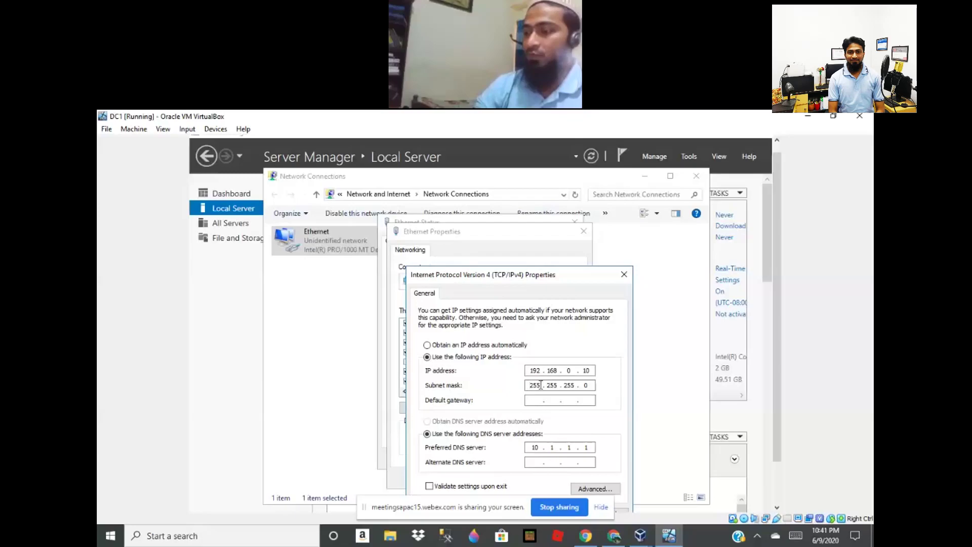
{"action": "left_click", "coordinate": [531, 448]}
{"action": "left_click_drag", "start_coordinate": [533, 449], "coordinate": [542, 445]}
{"action": "type", "text": "127"}
{"action": "type", "text": "0"}
{"action": "type", "text": "0"}
{"action": "key", "text": "BackSpace"}
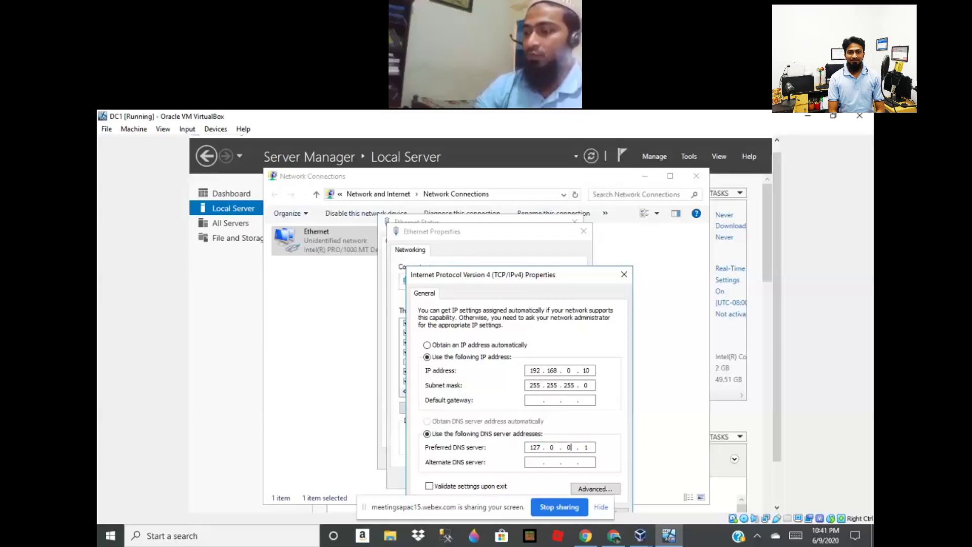